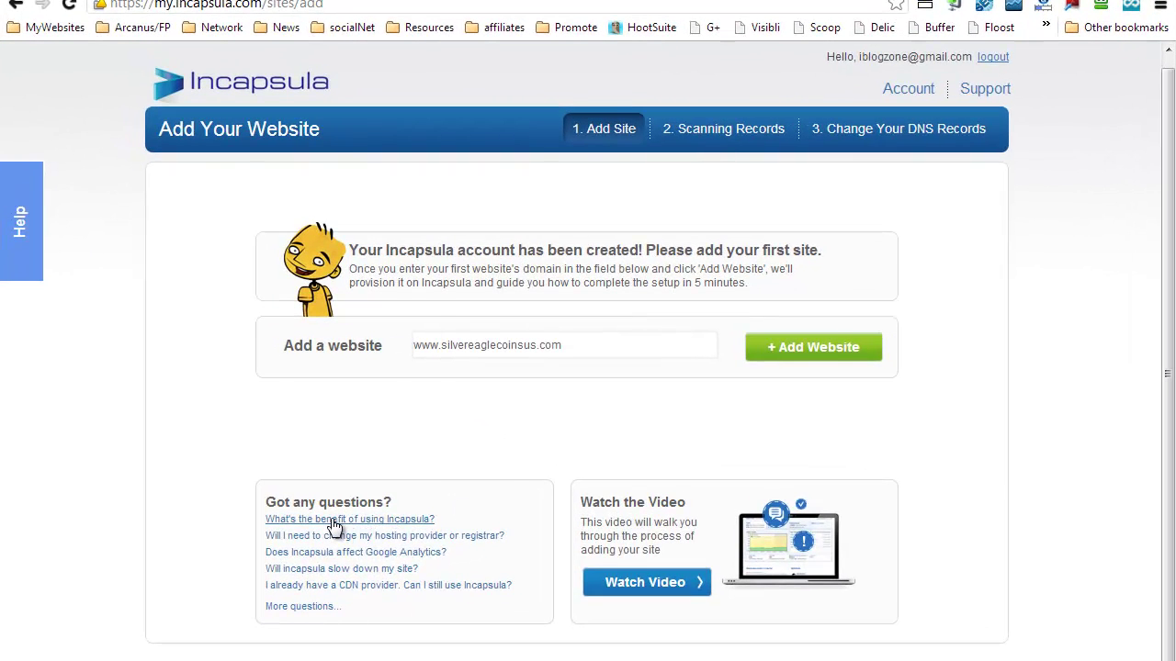
Read the FAQ answer about the benefit of using Incapsula and close it.
{"action": "left_click", "coordinate": [334, 520]}
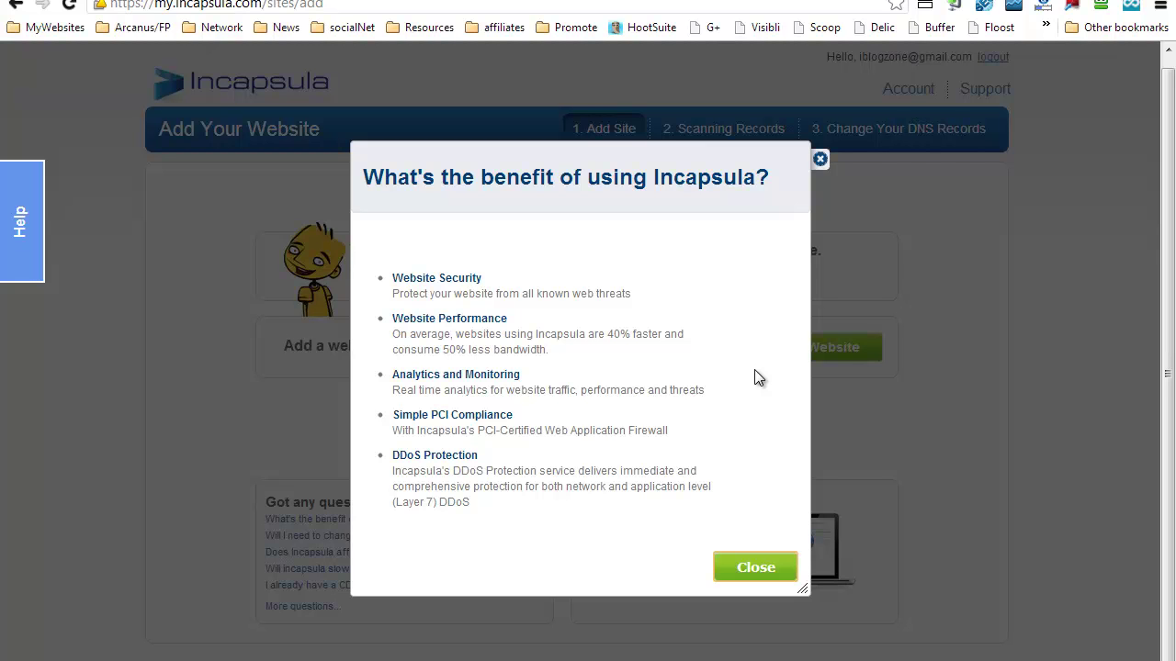
{"action": "left_click", "coordinate": [759, 575]}
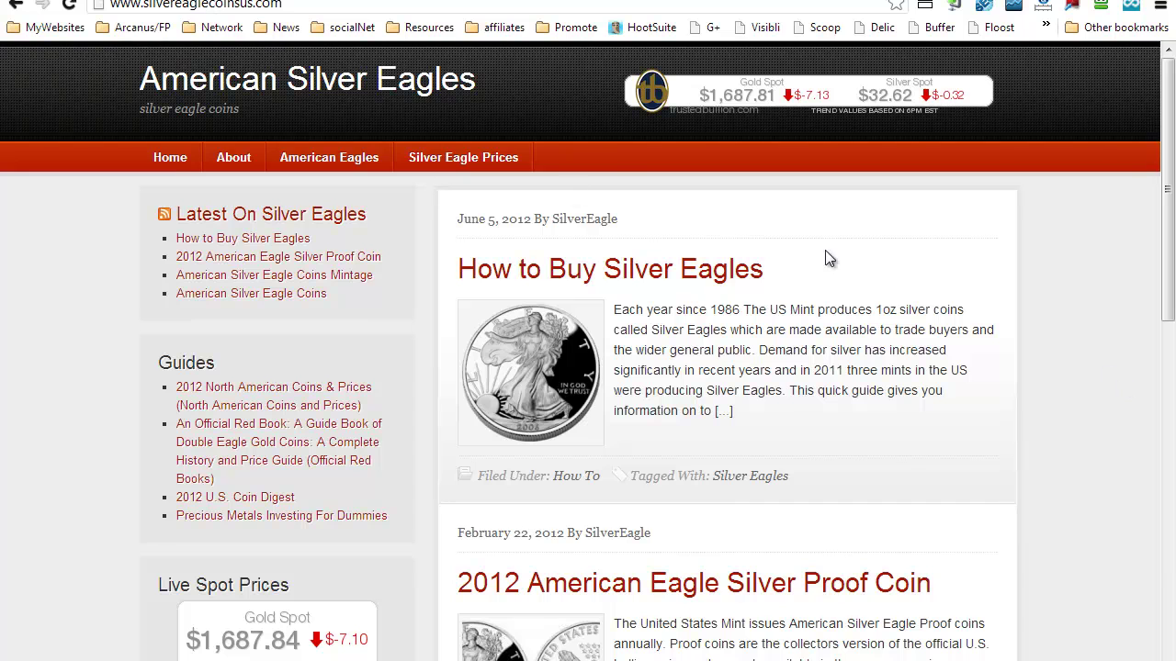
{"action": "key", "text": "ctrl+Tab"}
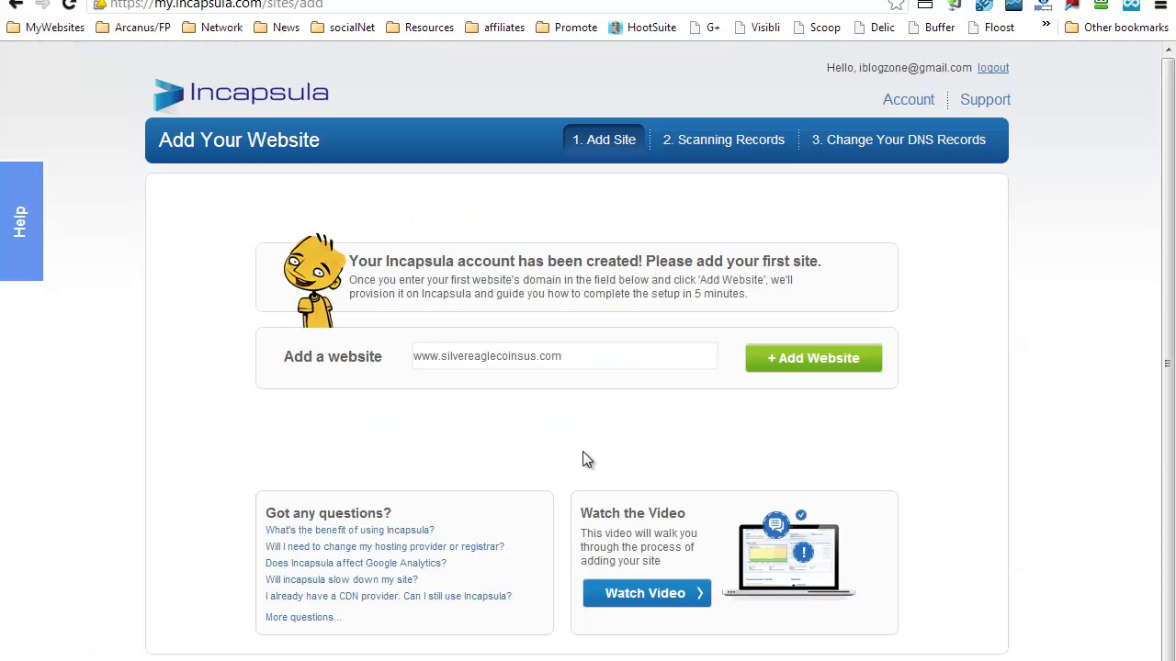
{"action": "left_click", "coordinate": [627, 354]}
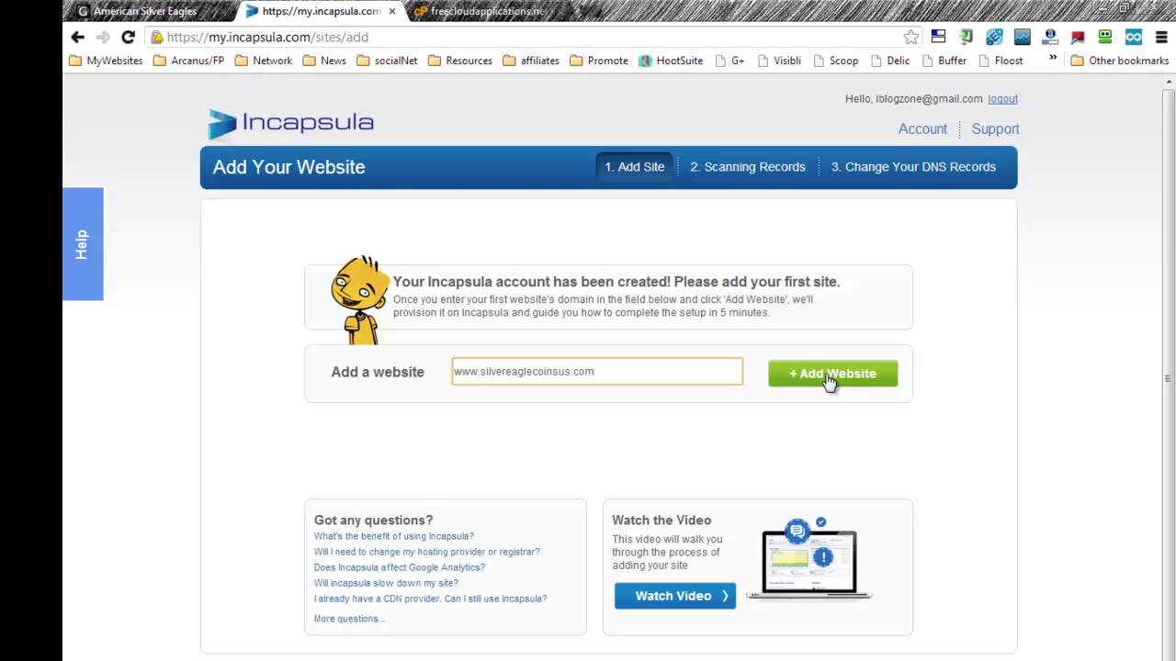
{"action": "left_click", "coordinate": [830, 378]}
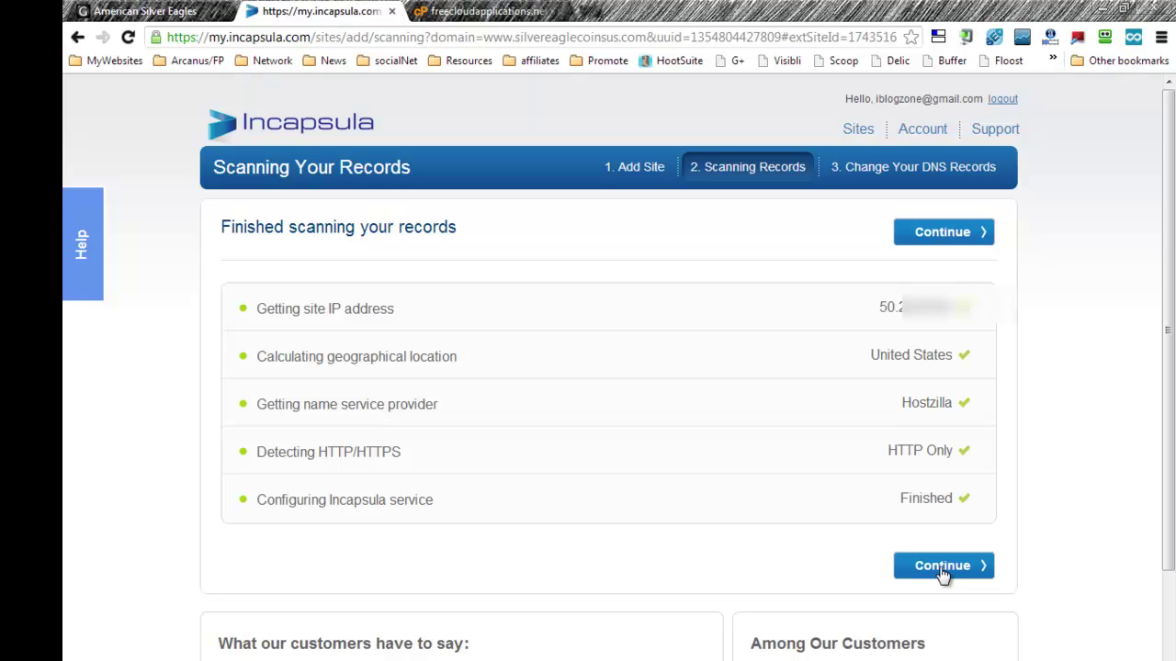
{"action": "left_click", "coordinate": [943, 574]}
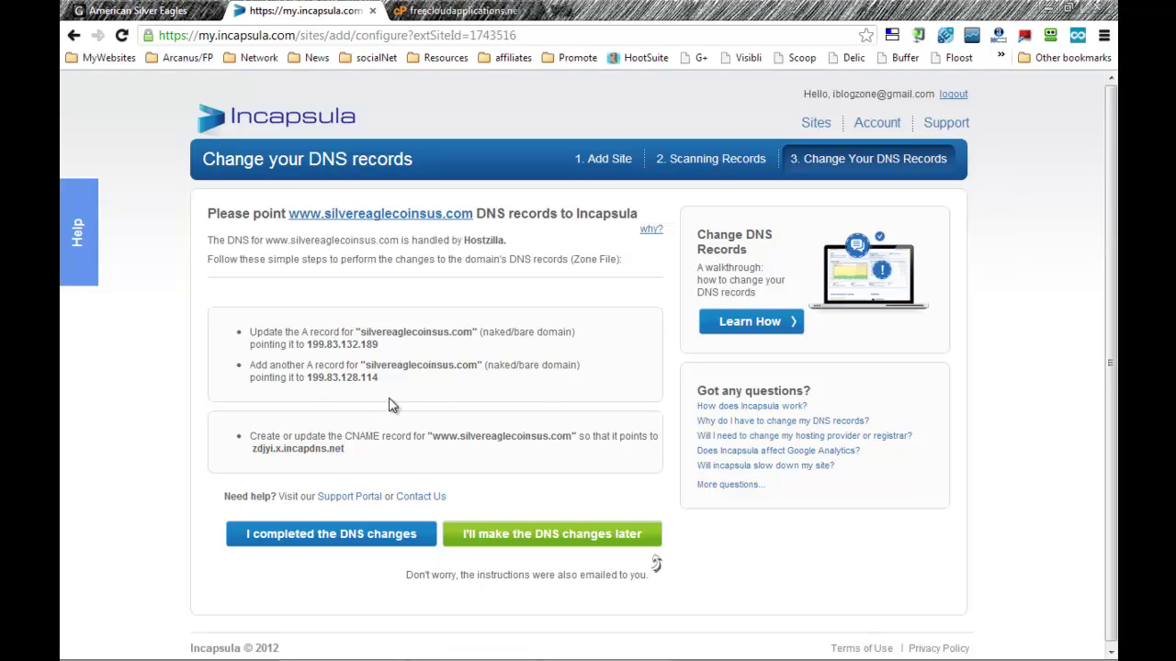
Switch to the hosting cPanel and open the zone file records of silvereaglecoinsus.com in the Advanced DNS Zone Editor.
{"action": "left_click", "coordinate": [466, 11]}
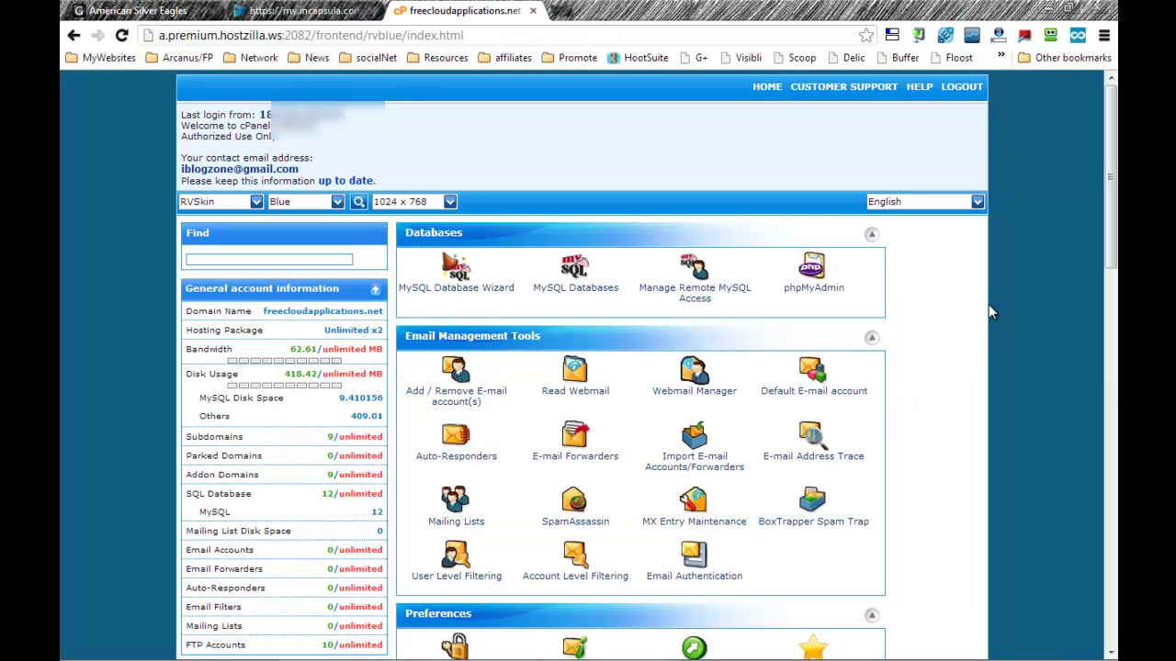
{"action": "scroll", "coordinate": [990, 313], "scroll_direction": "down", "scroll_amount": 15}
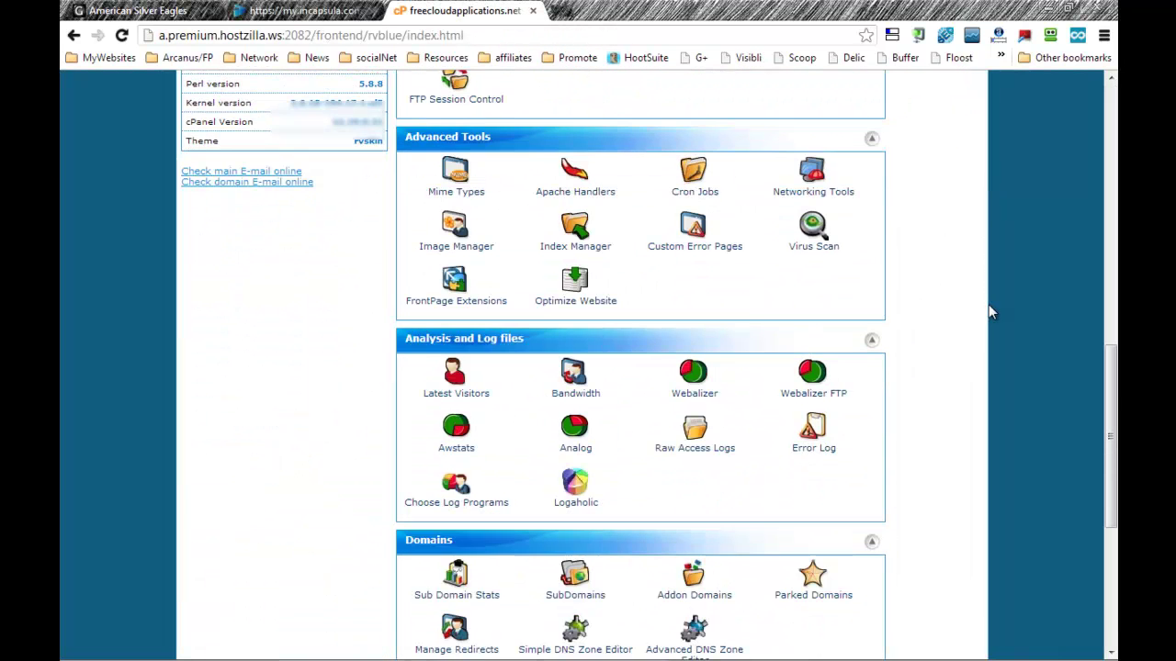
{"action": "scroll", "coordinate": [990, 312], "scroll_direction": "down", "scroll_amount": 2}
{"action": "scroll", "coordinate": [958, 316], "scroll_direction": "up", "scroll_amount": 2}
{"action": "scroll", "coordinate": [958, 315], "scroll_direction": "up", "scroll_amount": 10}
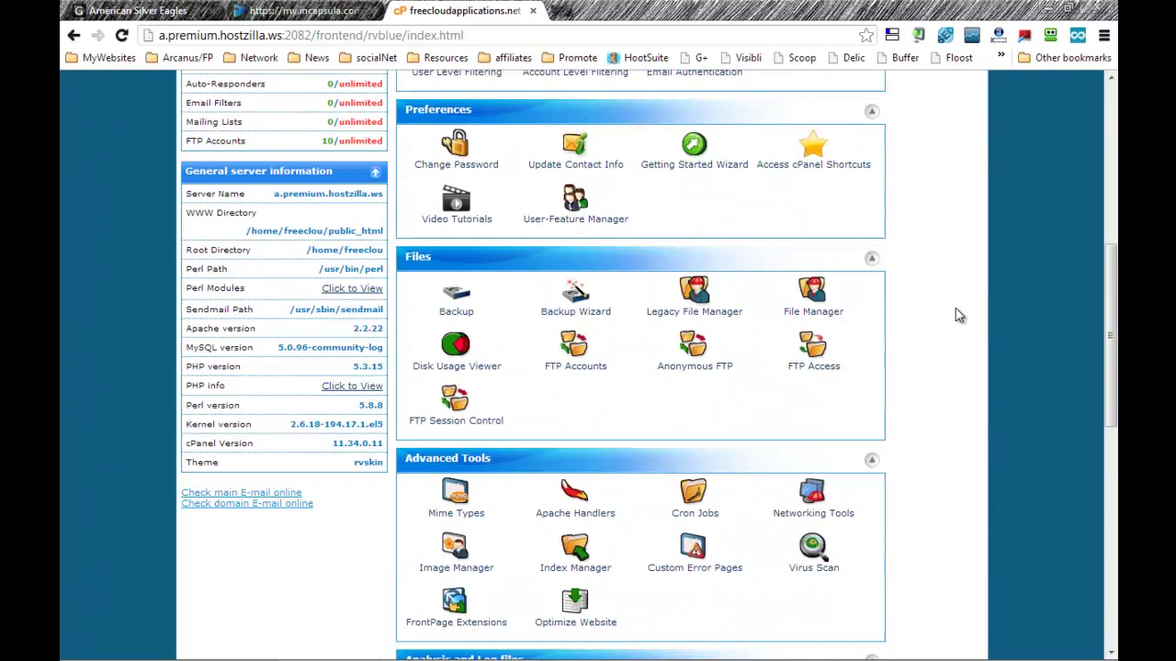
{"action": "scroll", "coordinate": [955, 315], "scroll_direction": "down", "scroll_amount": 10}
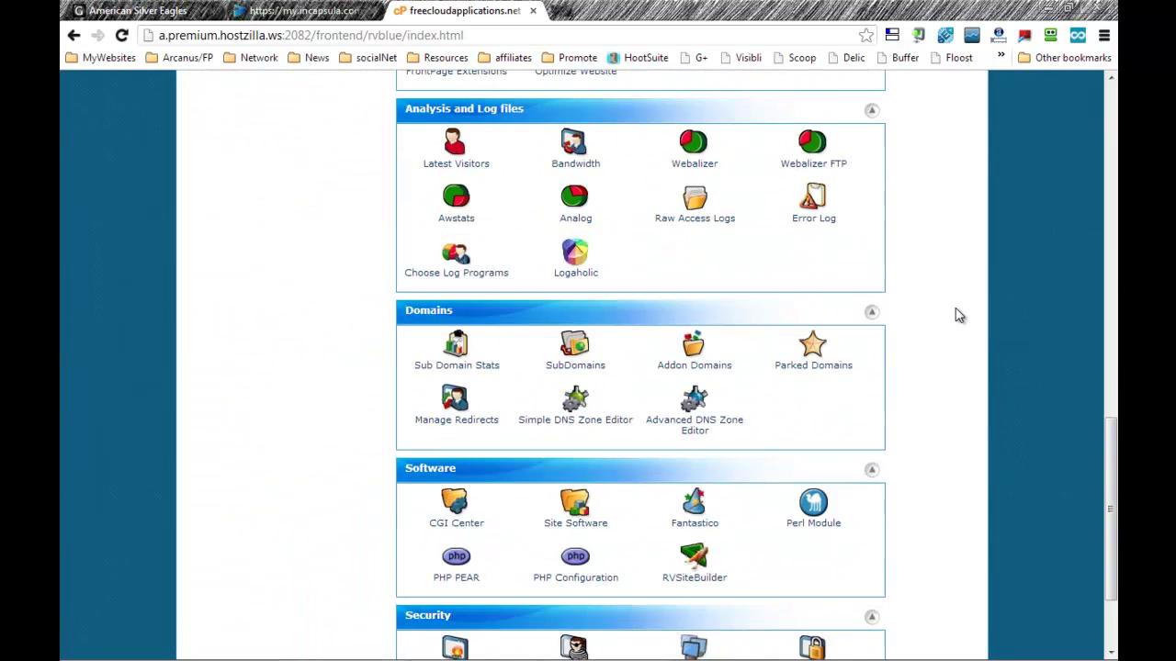
{"action": "left_click", "coordinate": [696, 432]}
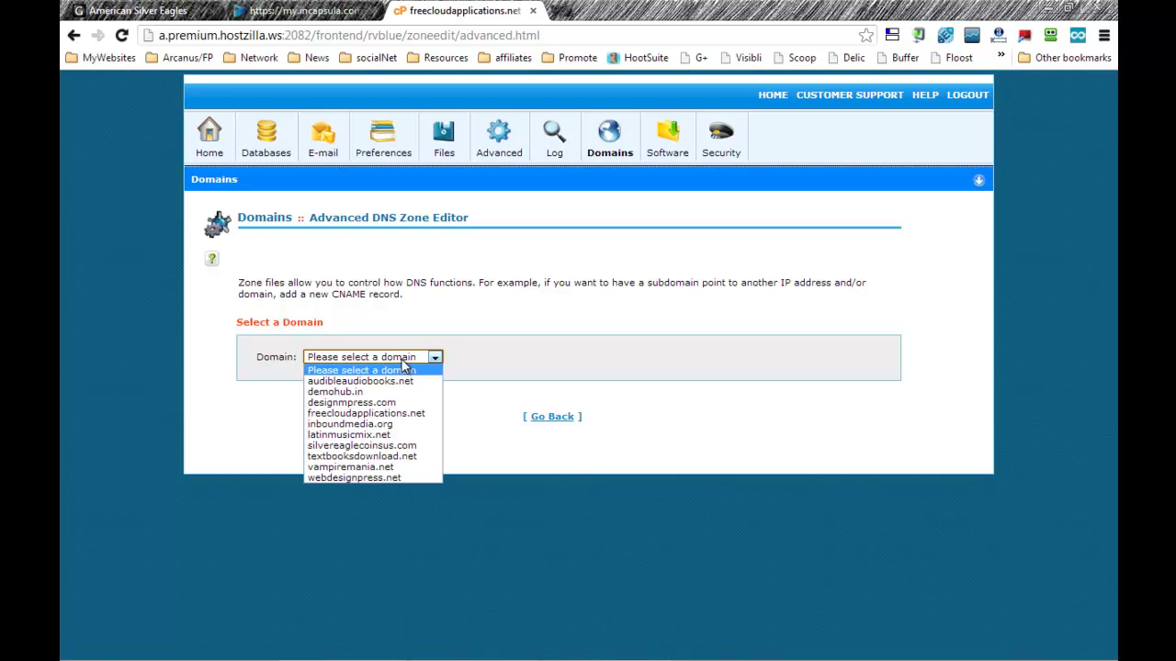
{"action": "left_click", "coordinate": [361, 446]}
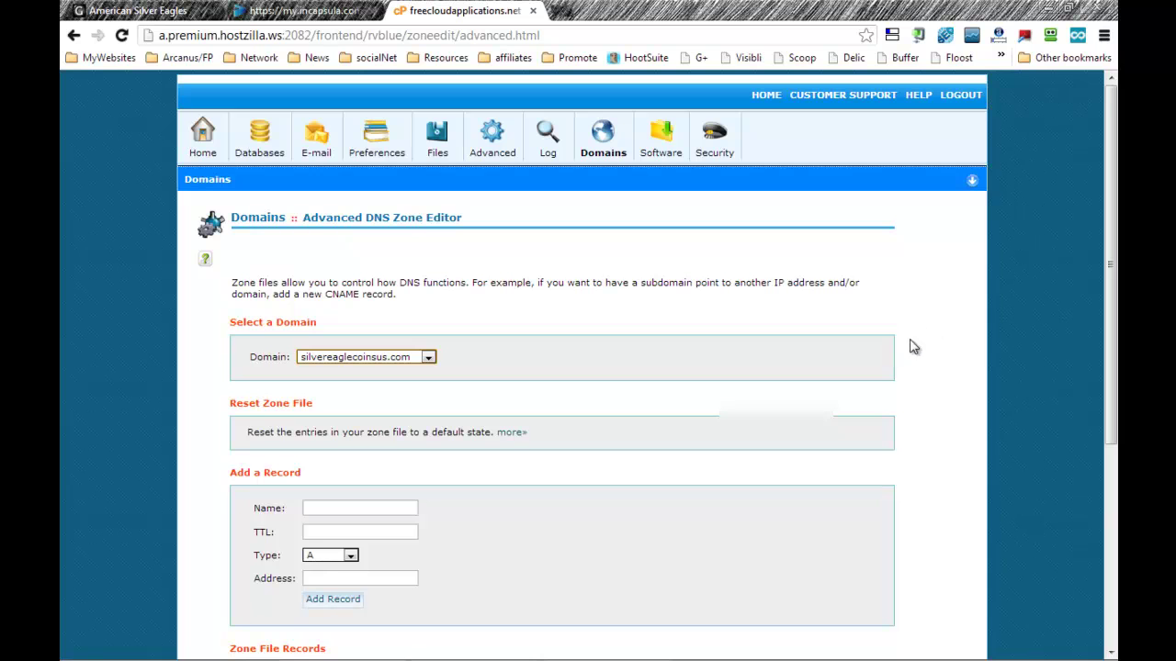
{"action": "scroll", "coordinate": [916, 350], "scroll_direction": "down", "scroll_amount": 4}
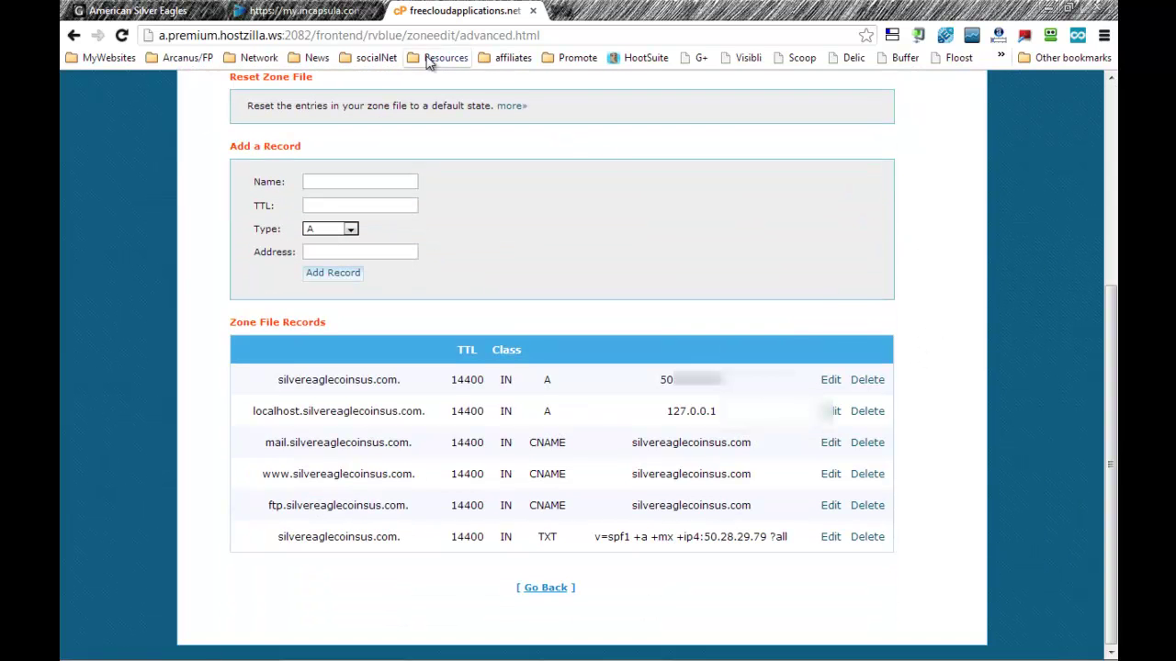
Update the silvereaglecoinsus.com A record to 199.83.132.189, copying the address from Incapsula's DNS instructions.
{"action": "left_click", "coordinate": [297, 11]}
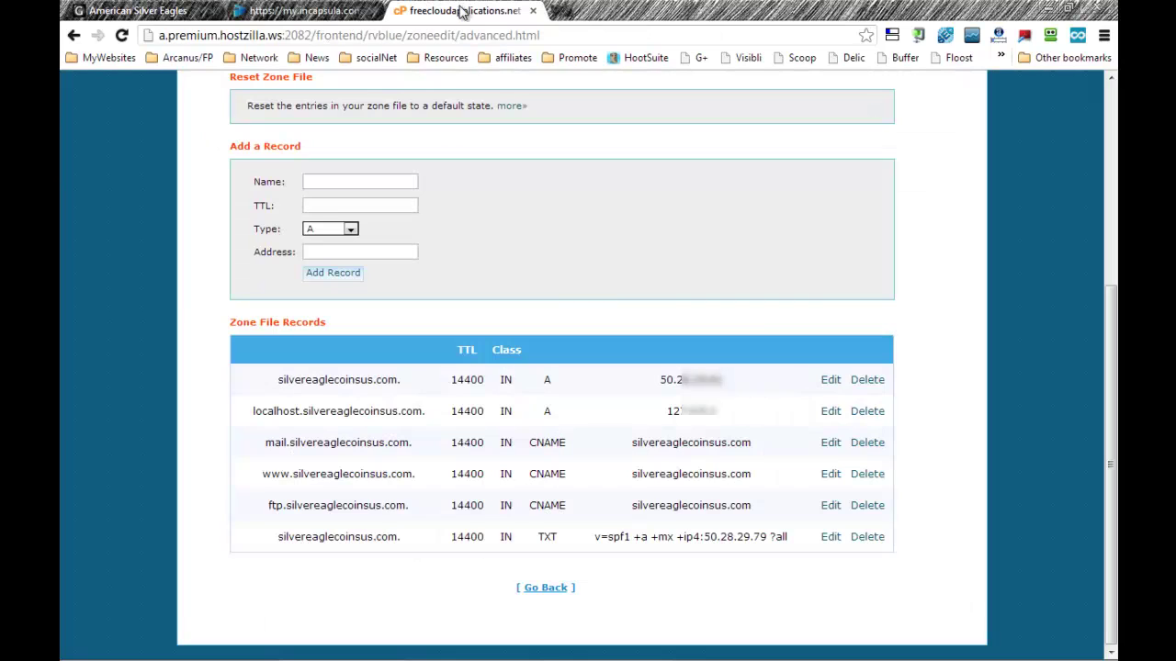
{"action": "left_click", "coordinate": [459, 11]}
{"action": "left_click", "coordinate": [829, 380]}
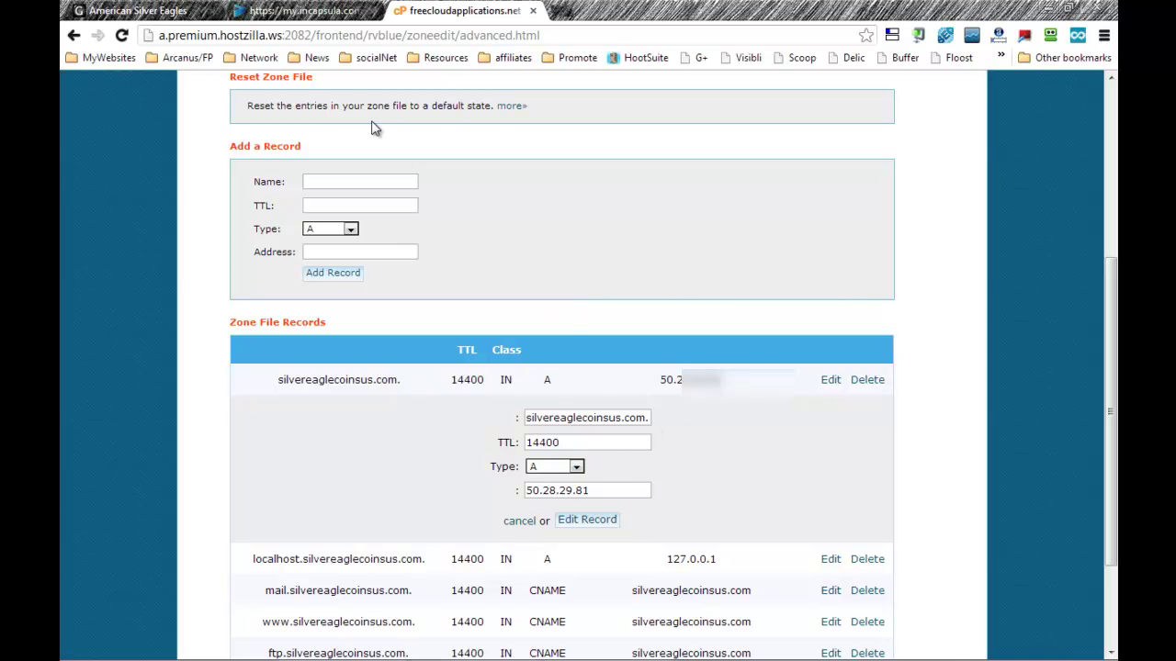
{"action": "left_click", "coordinate": [312, 11]}
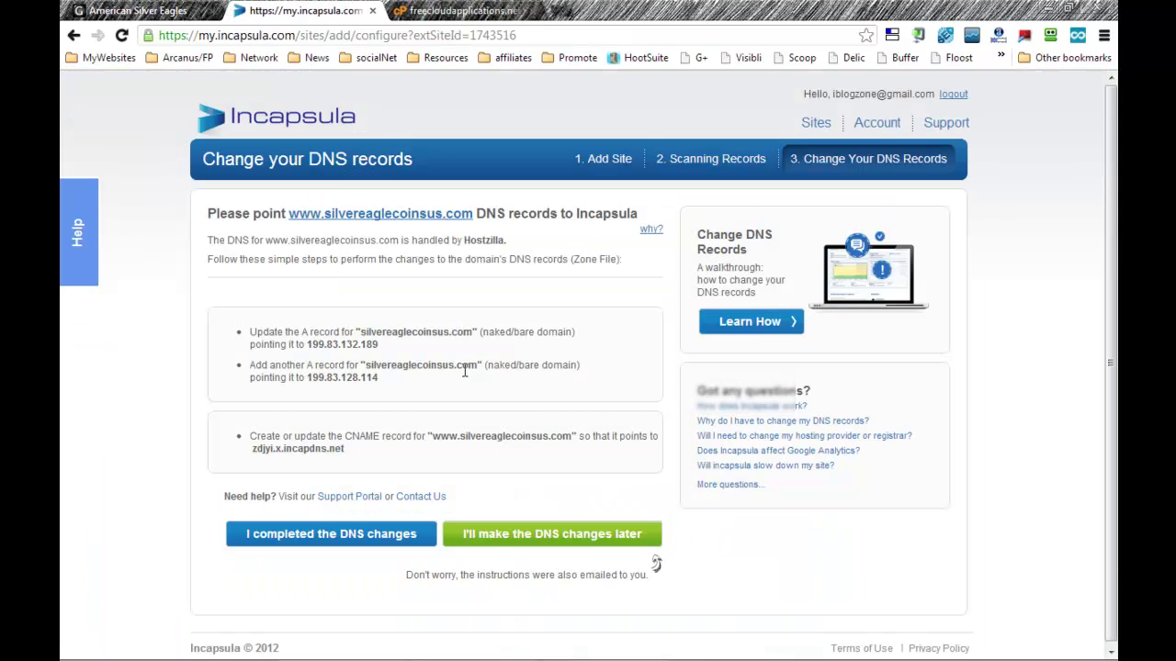
{"action": "left_click_drag", "start_coordinate": [377, 344], "coordinate": [306, 340]}
{"action": "key", "text": "ctrl+c"}
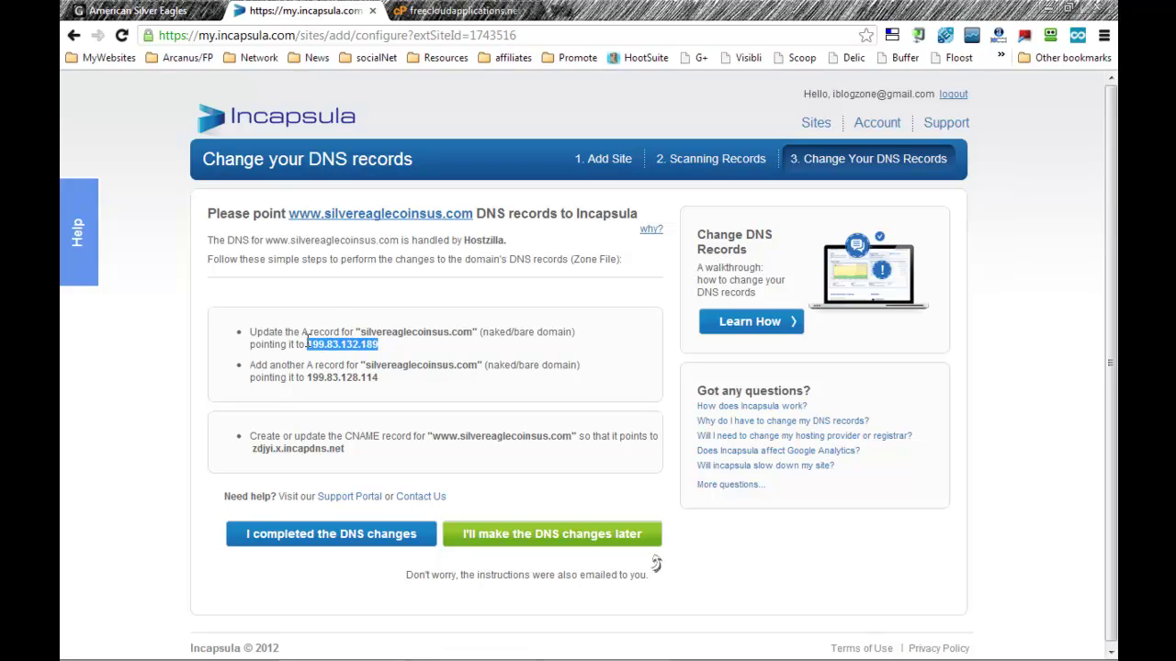
{"action": "right_click", "coordinate": [318, 346]}
{"action": "left_click", "coordinate": [347, 354]}
{"action": "left_click", "coordinate": [477, 16]}
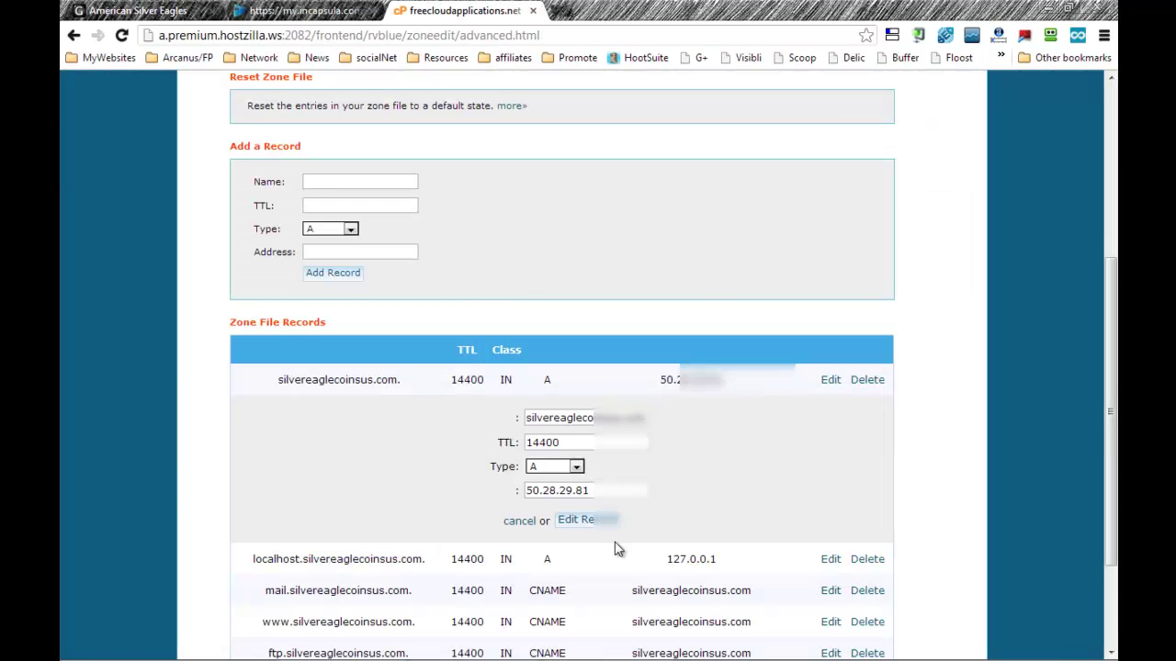
{"action": "left_click", "coordinate": [557, 491]}
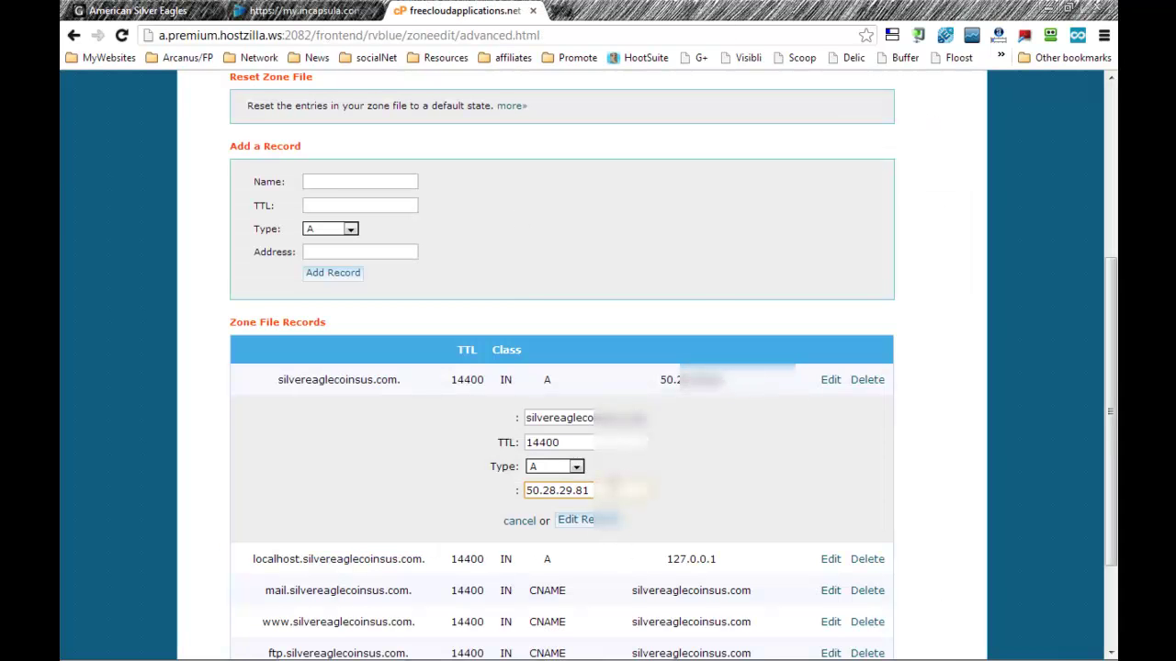
{"action": "key", "text": "ctrl+a"}
{"action": "key", "text": "ctrl+v"}
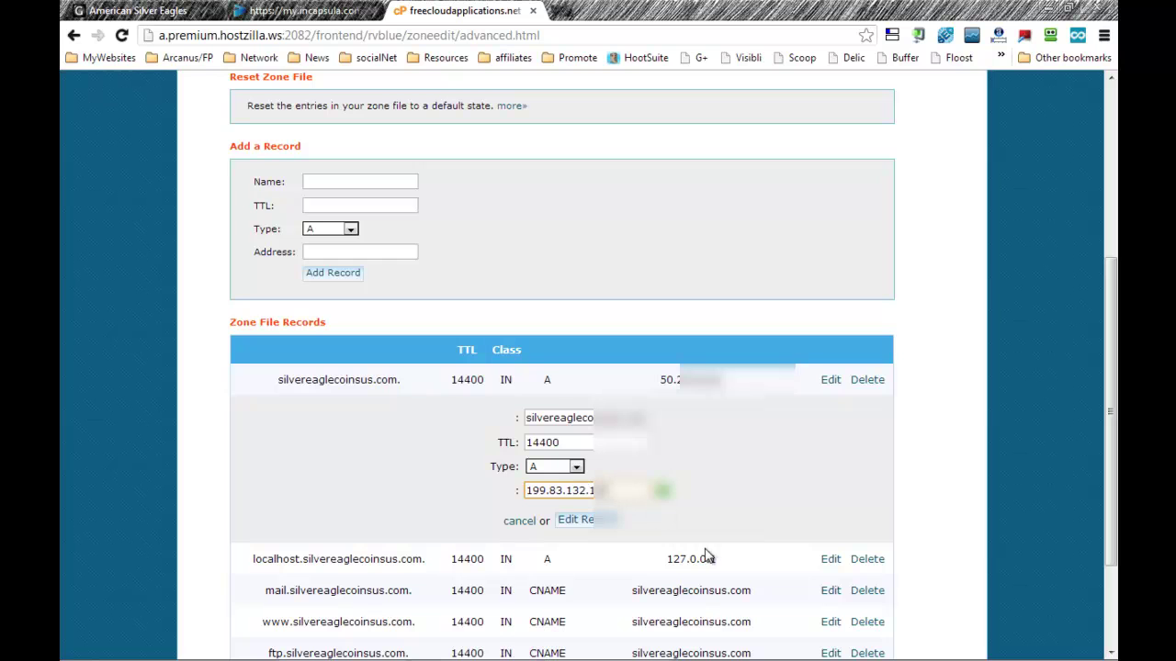
{"action": "left_click", "coordinate": [586, 520]}
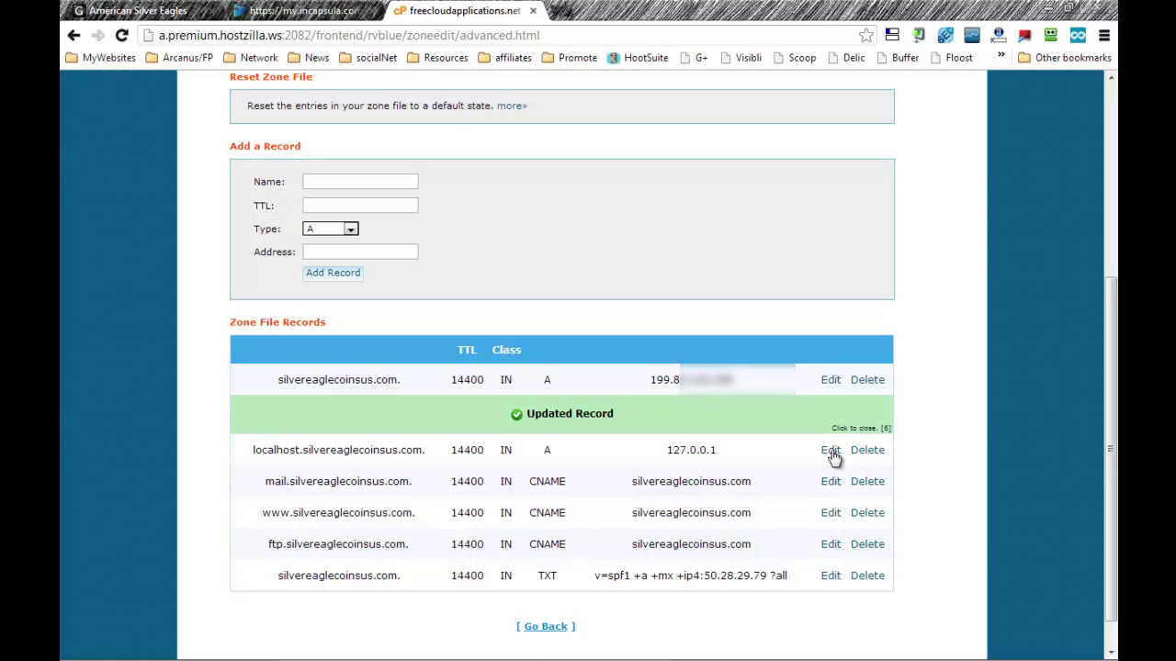
Update the localhost.silvereaglecoinsus.com A record to 199.83.128.114, copying the second address from Incapsula's DNS instructions.
{"action": "left_click", "coordinate": [831, 450]}
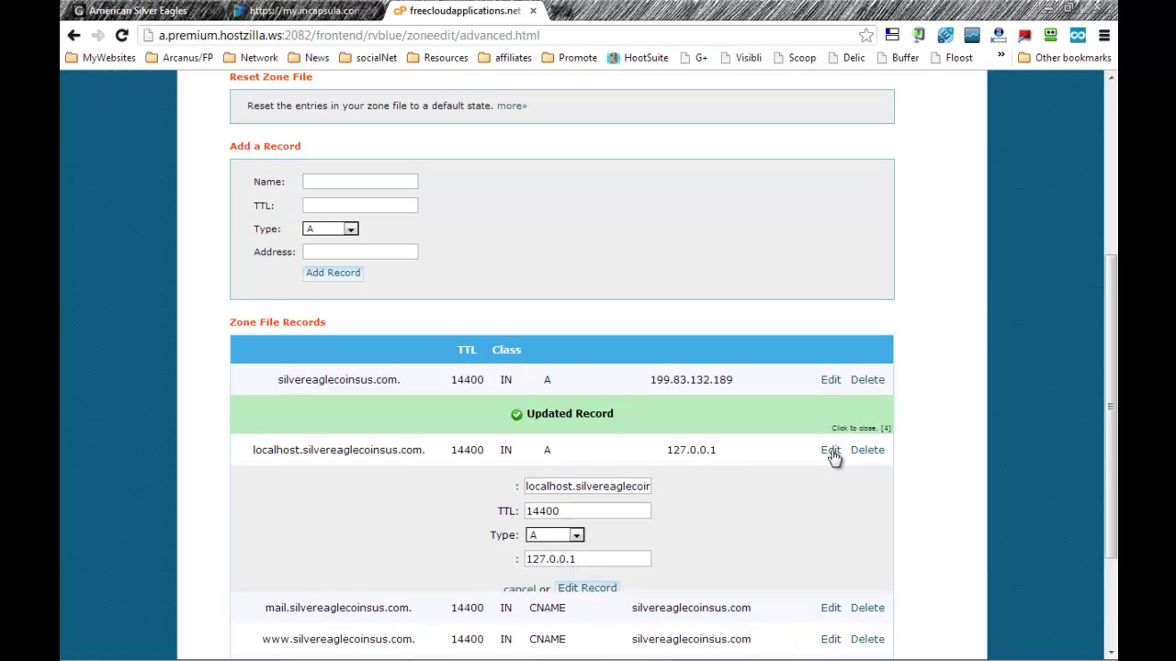
{"action": "left_click_drag", "start_coordinate": [593, 564], "coordinate": [507, 560]}
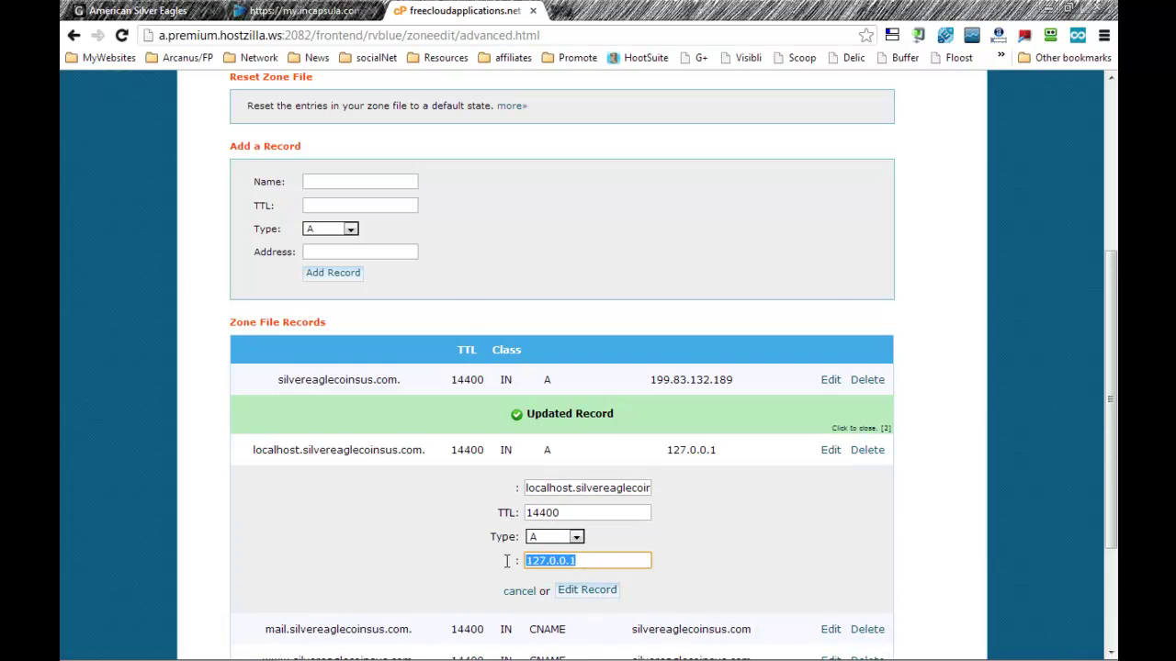
{"action": "left_click", "coordinate": [299, 11]}
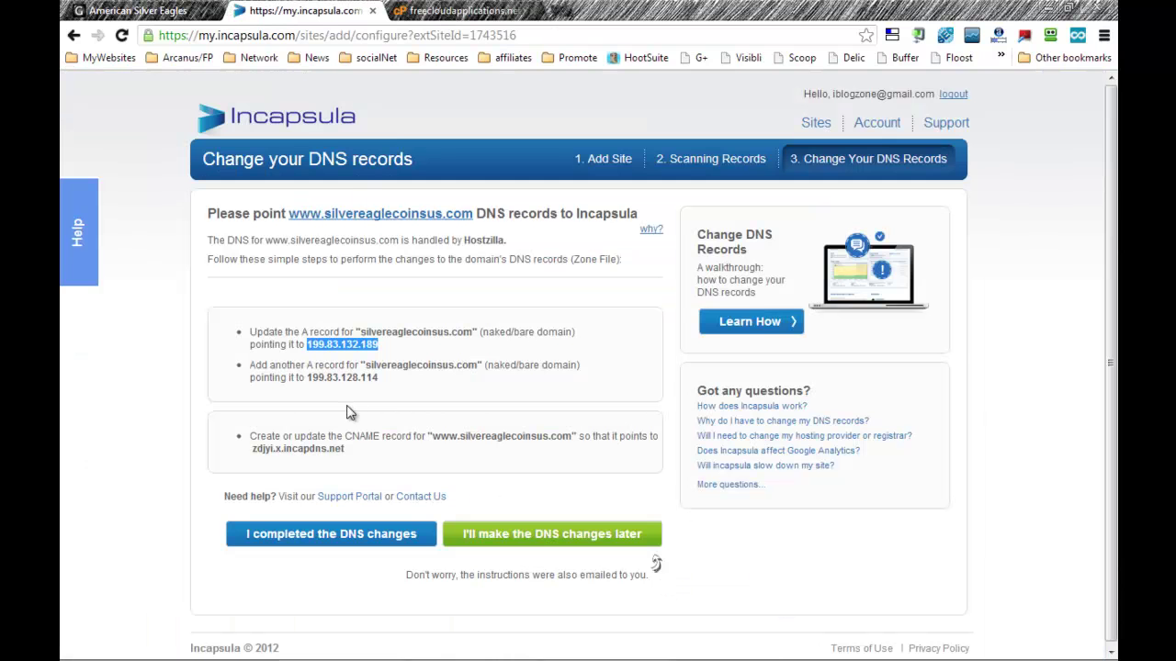
{"action": "left_click_drag", "start_coordinate": [379, 378], "coordinate": [306, 381]}
{"action": "key", "text": "ctrl+c"}
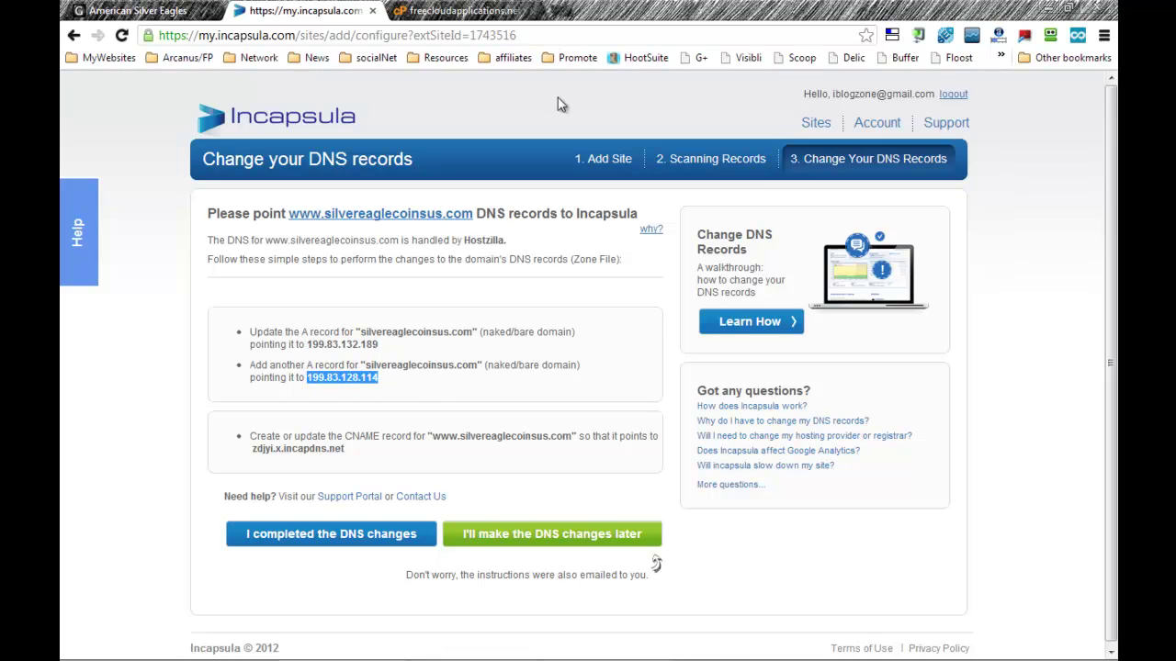
{"action": "left_click", "coordinate": [455, 11]}
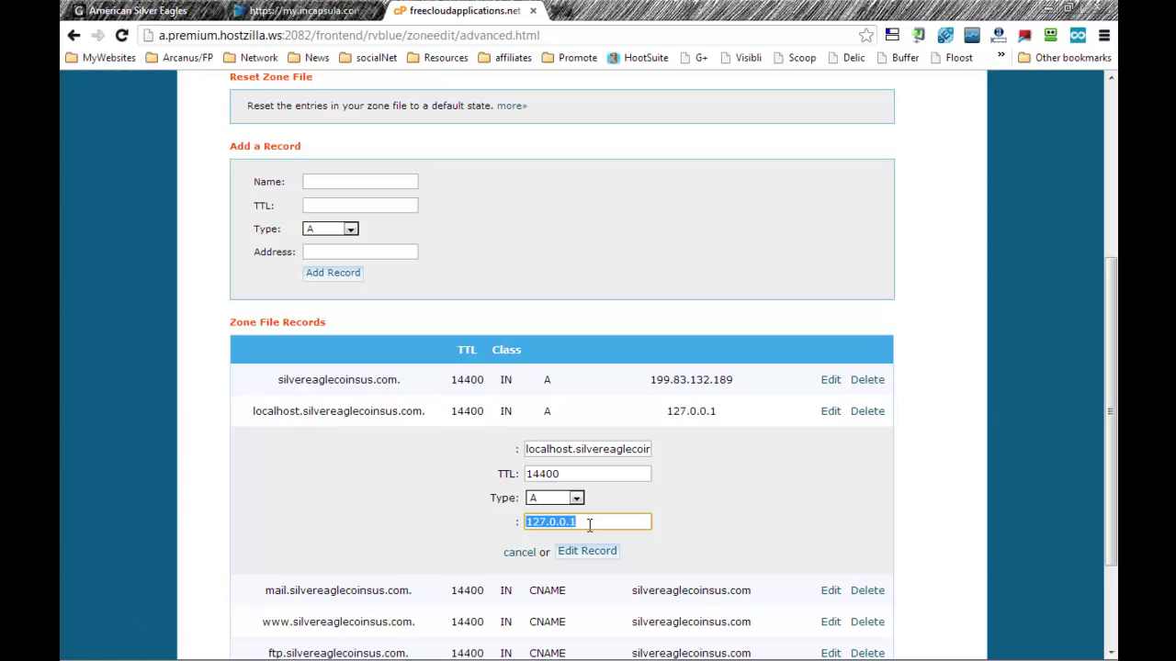
{"action": "key", "text": "ctrl+v"}
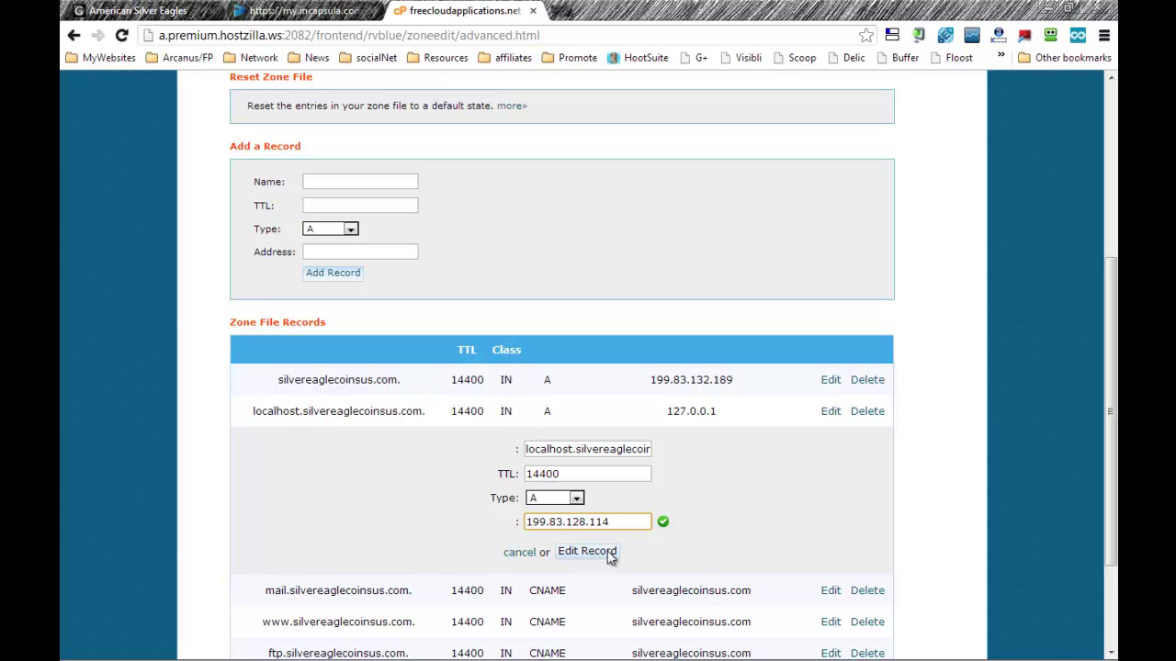
{"action": "left_click", "coordinate": [589, 552]}
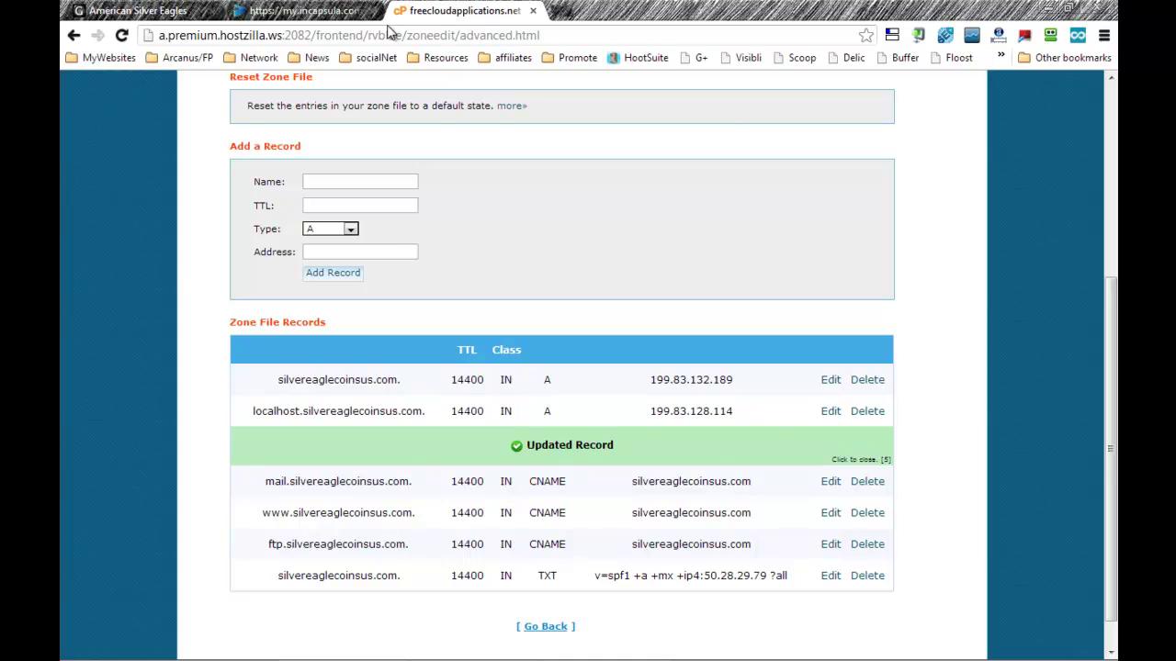
Return to Incapsula and declare the DNS changes for the website completed.
{"action": "left_click", "coordinate": [312, 13]}
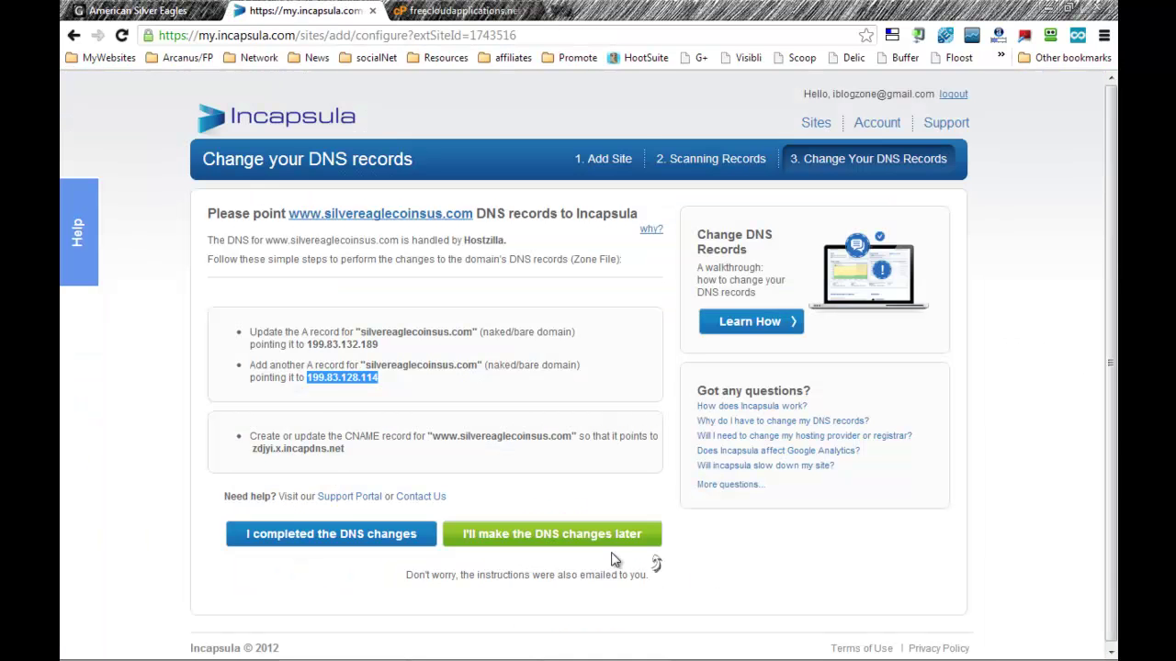
{"action": "left_click", "coordinate": [328, 542]}
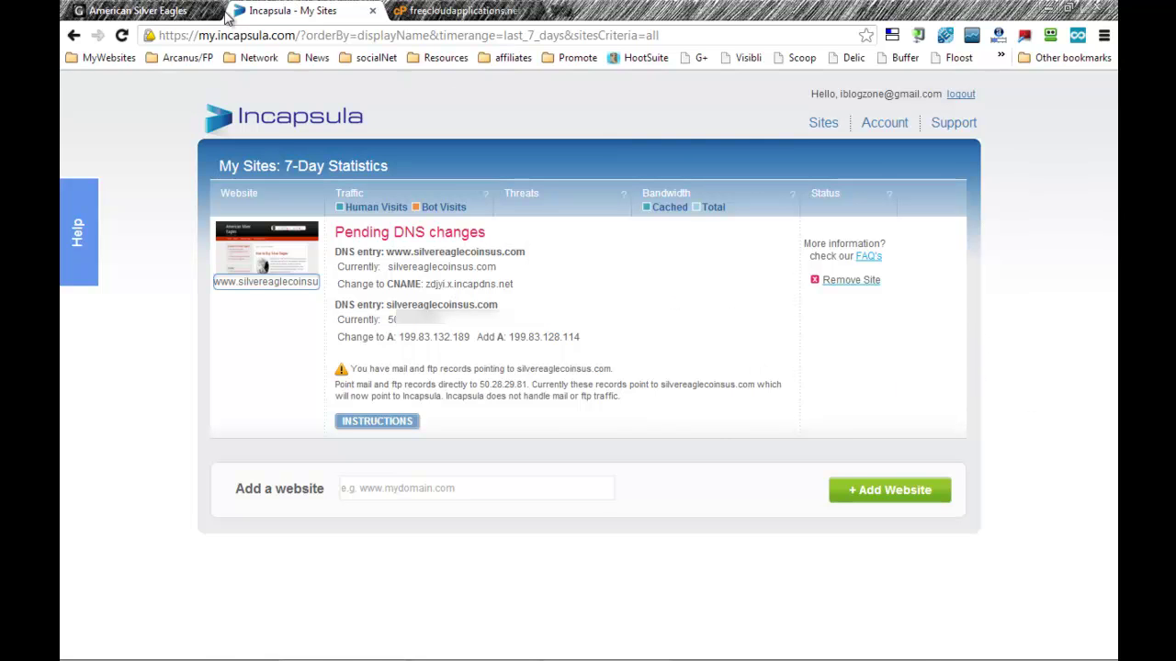
Reload the American Silver Eagles homepage to check the live site, and return to Incapsula's My Sites page.
{"action": "left_click", "coordinate": [138, 11]}
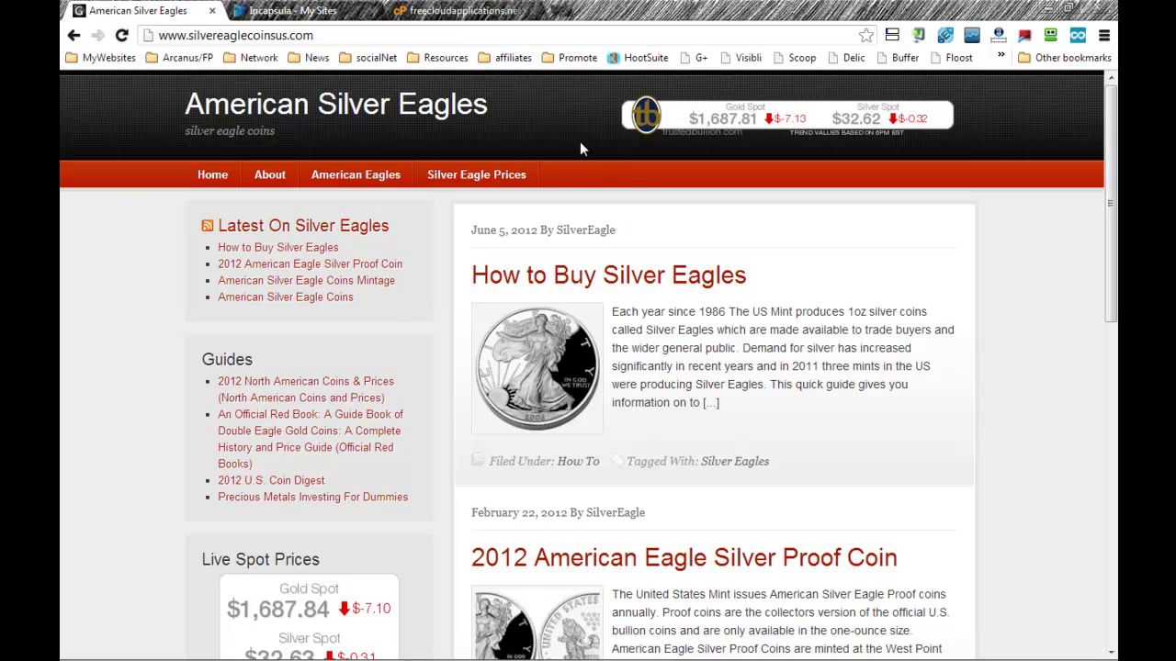
{"action": "left_click", "coordinate": [431, 109]}
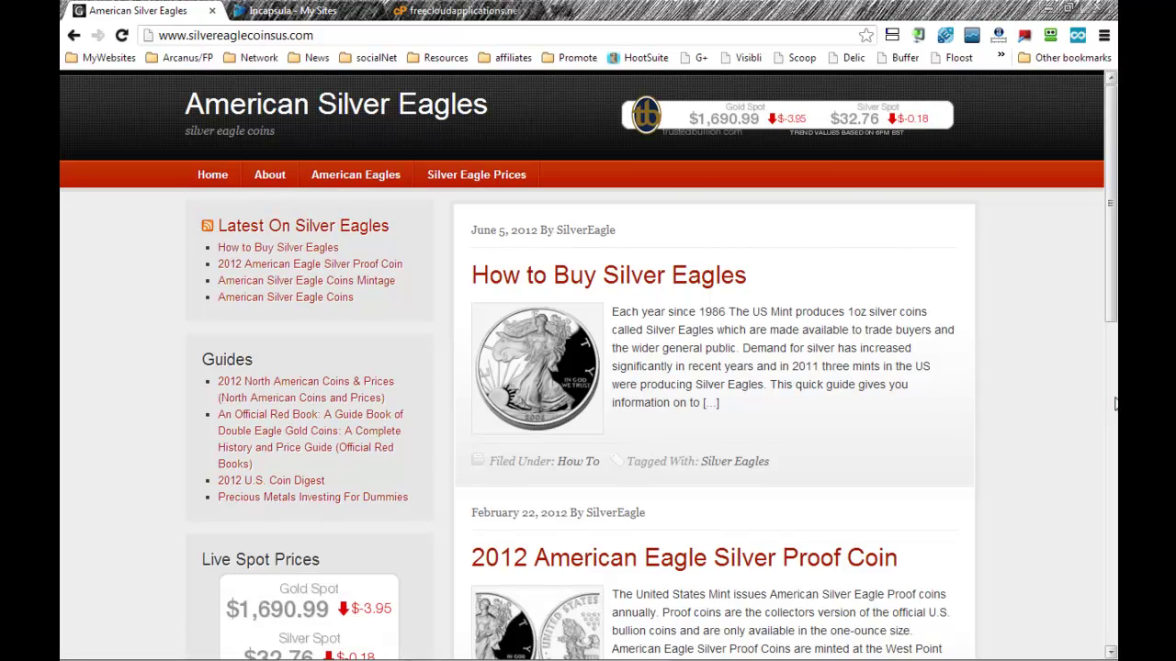
{"action": "left_click", "coordinate": [313, 11]}
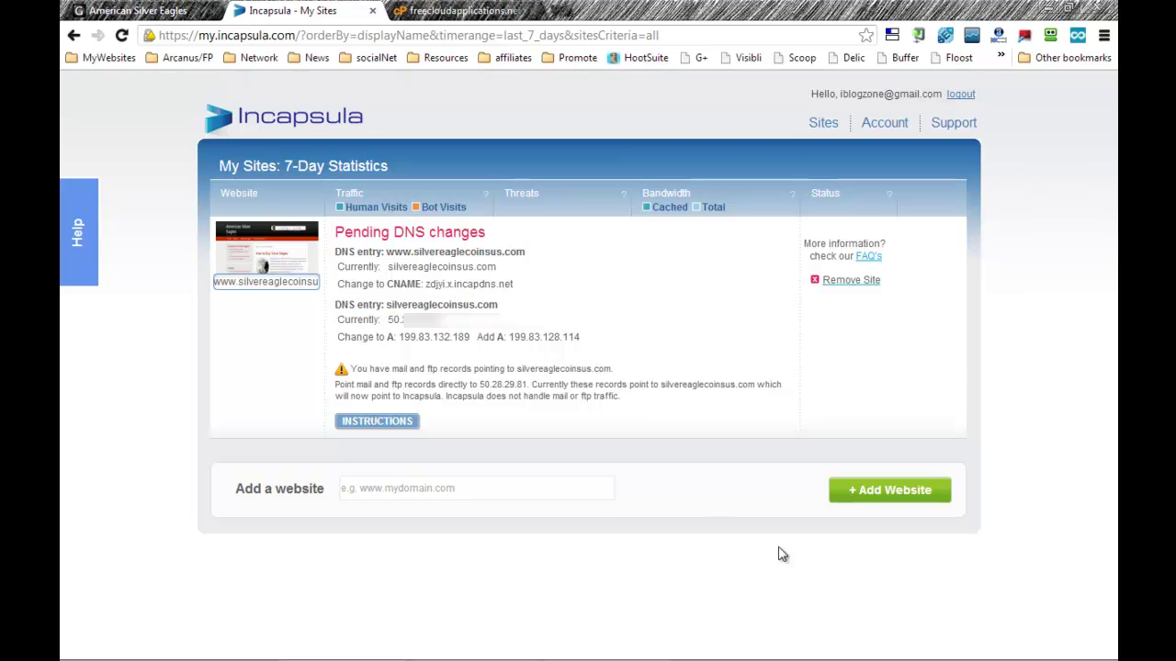